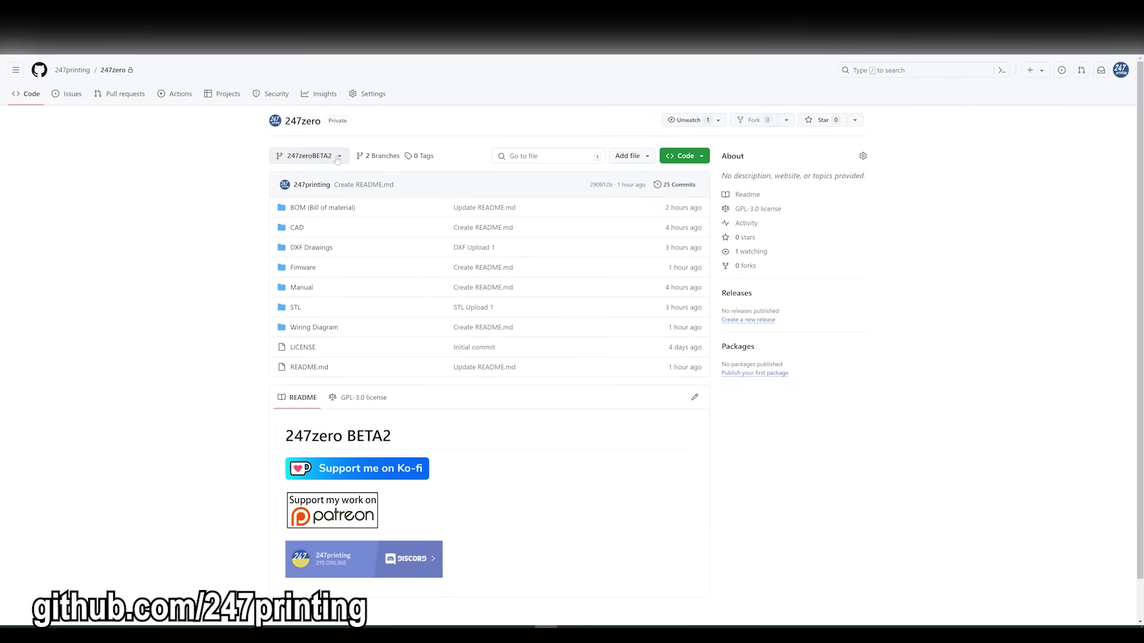
- Check the 247zero repository's branch list and stay on the 247zeroBETA2 branch
{"action": "left_click", "coordinate": [338, 157]}
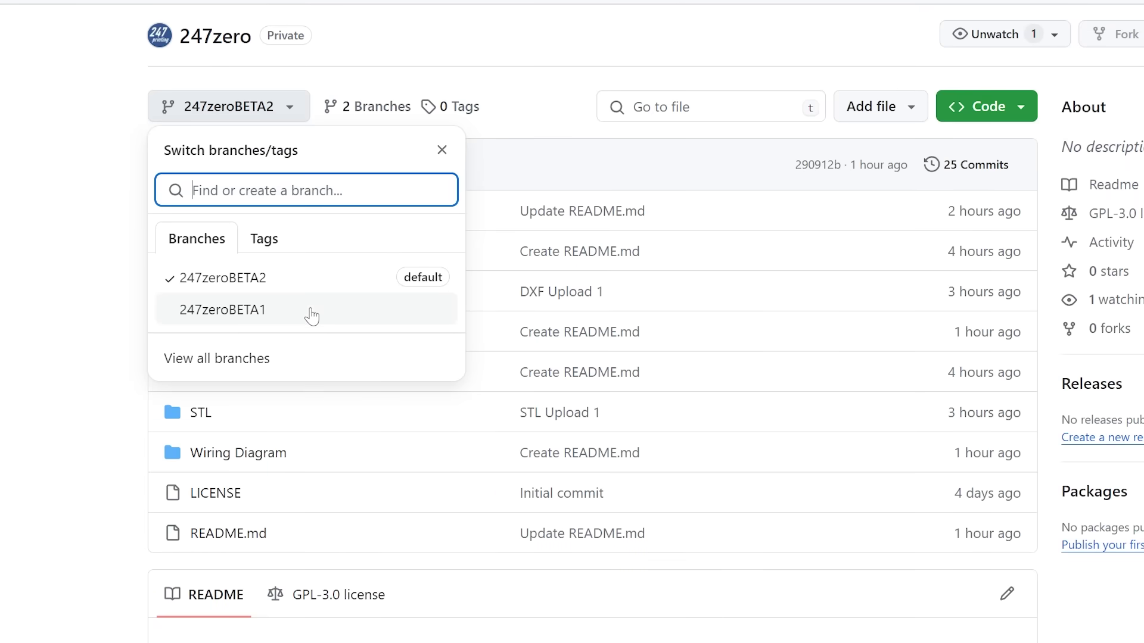
{"action": "key", "text": "Escape"}
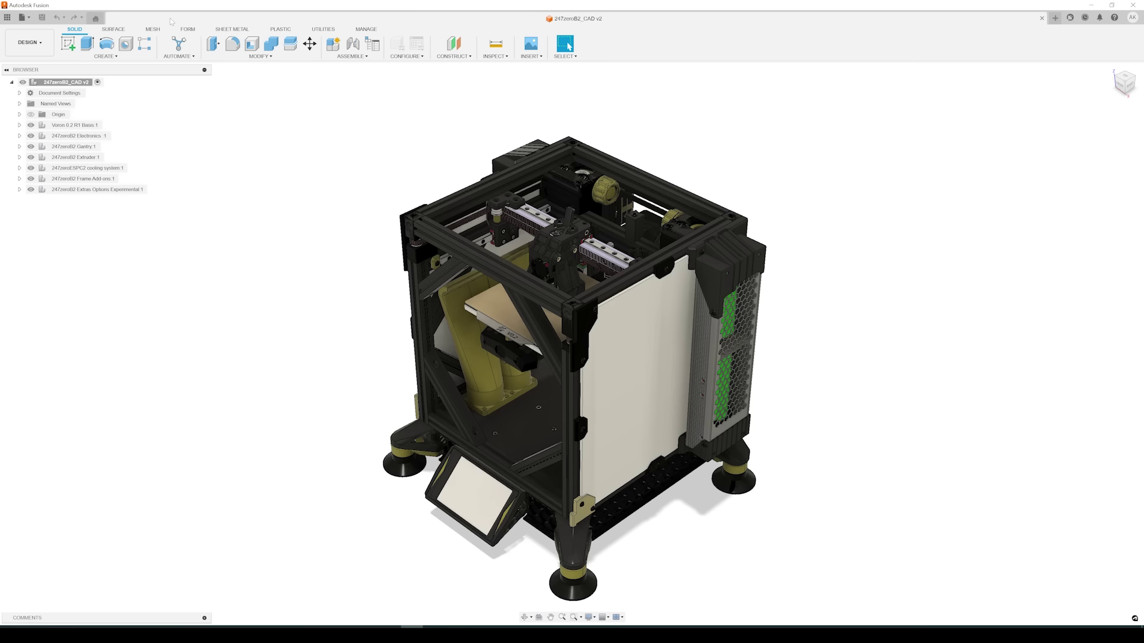
- Orbit the 247zeroB2_CAD assembly from the isometric view round to the front
{"action": "mouse_move", "coordinate": [267, 306]}
{"action": "left_mouse_down"}
{"action": "mouse_move", "coordinate": [375, 393]}
{"action": "mouse_move", "coordinate": [465, 269]}
{"action": "mouse_move", "coordinate": [625, 170]}
{"action": "mouse_move", "coordinate": [626, 357]}
{"action": "mouse_move", "coordinate": [603, 391]}
{"action": "mouse_move", "coordinate": [466, 375]}
{"action": "left_mouse_up"}
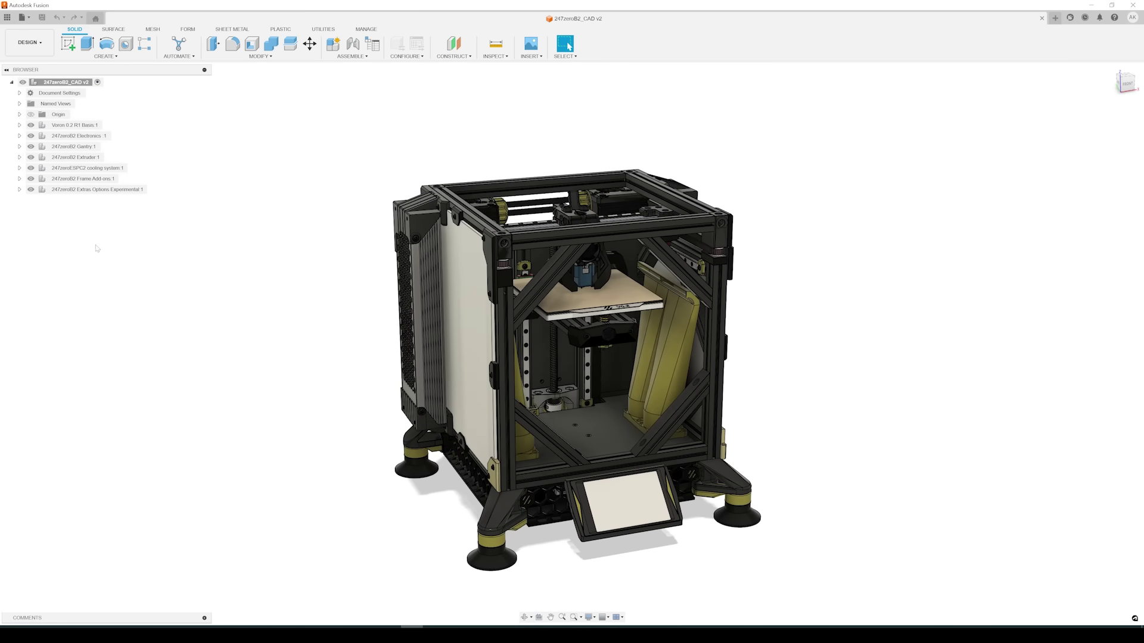
- Hide Extras Options Experimental, Frame Add-ons (side panels, feet) and Electronics in the Browser
{"action": "left_click", "coordinate": [89, 190]}
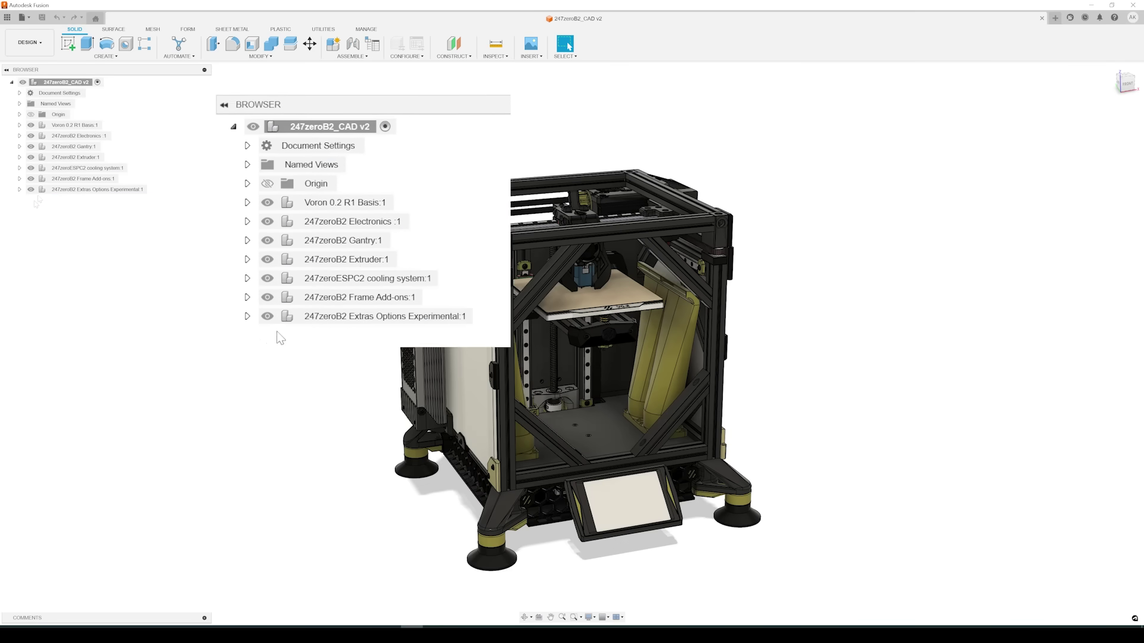
{"action": "left_click", "coordinate": [339, 354]}
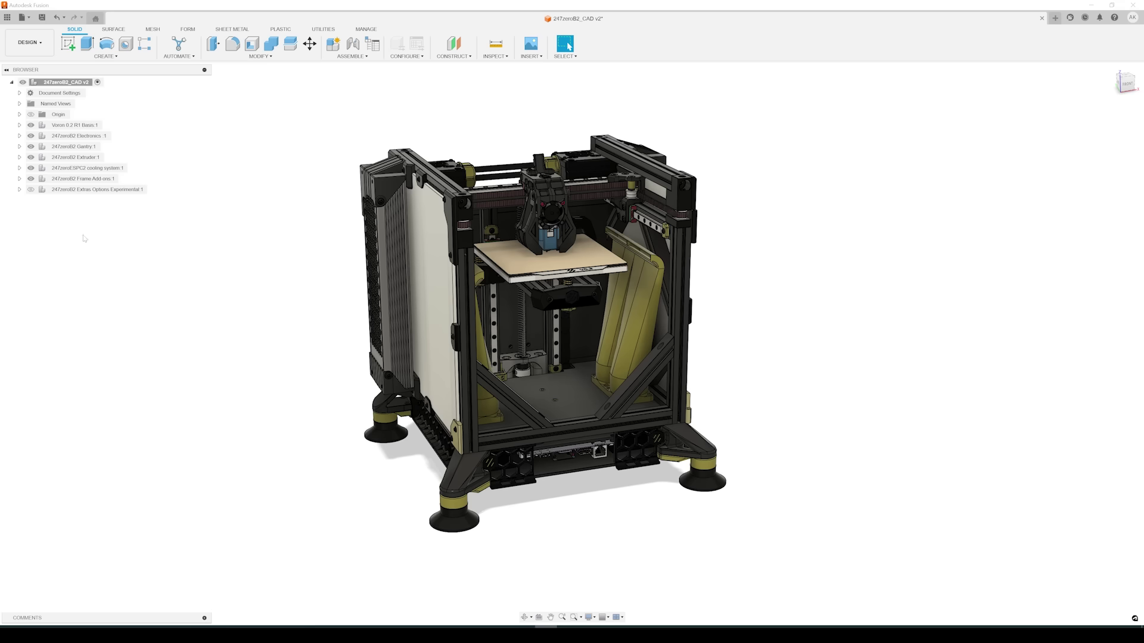
{"action": "left_click", "coordinate": [30, 180]}
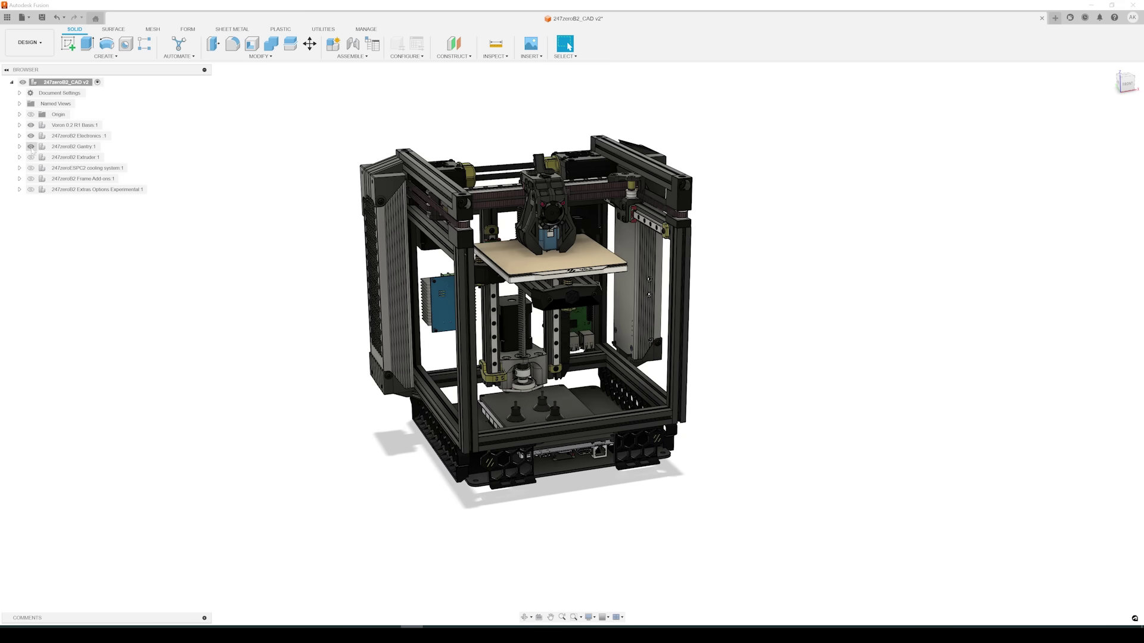
{"action": "left_click", "coordinate": [30, 137]}
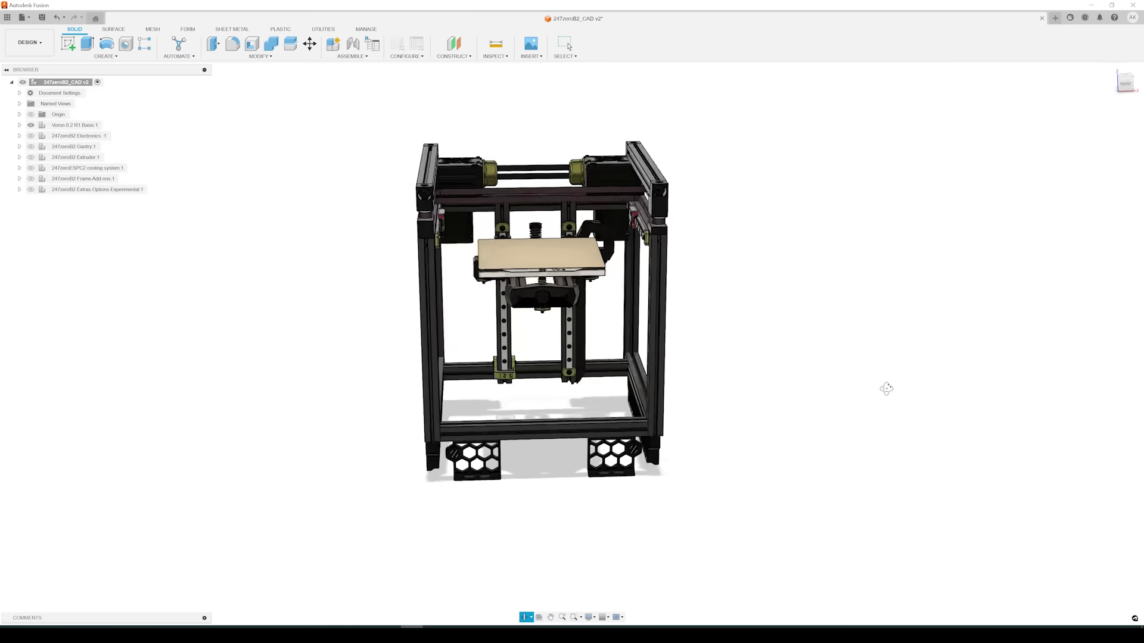
- Orbit around the stripped-down printer frame with only frame and bed showing
{"action": "left_click_drag", "start_coordinate": [872, 388], "coordinate": [804, 389]}
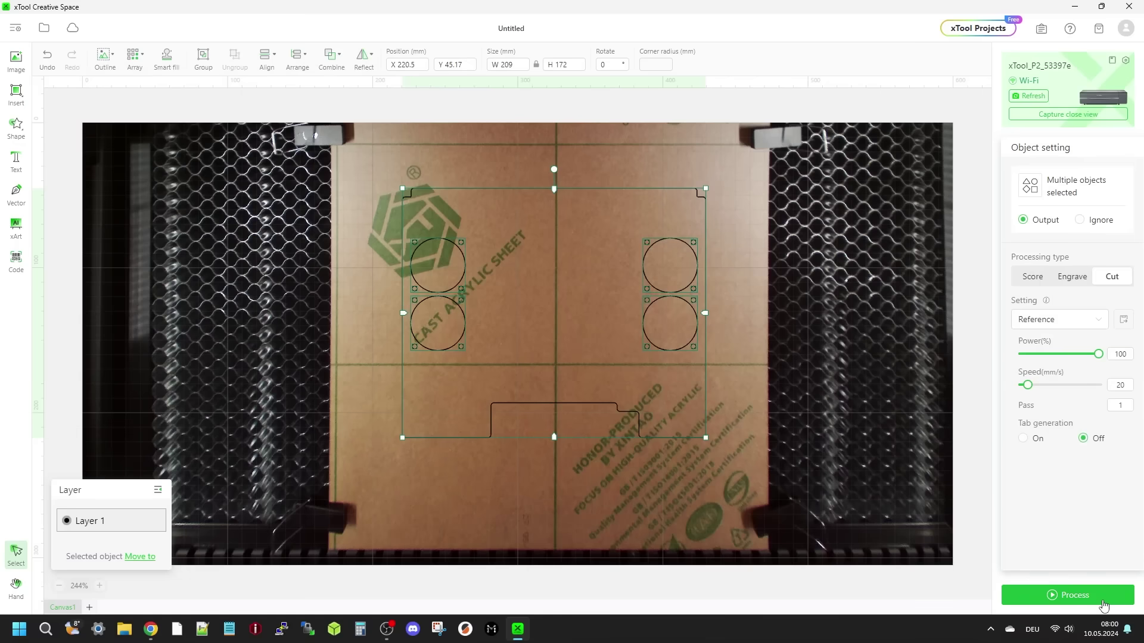
- Start laser processing of the acrylic panel with four circular cutouts
{"action": "left_click", "coordinate": [1105, 601]}
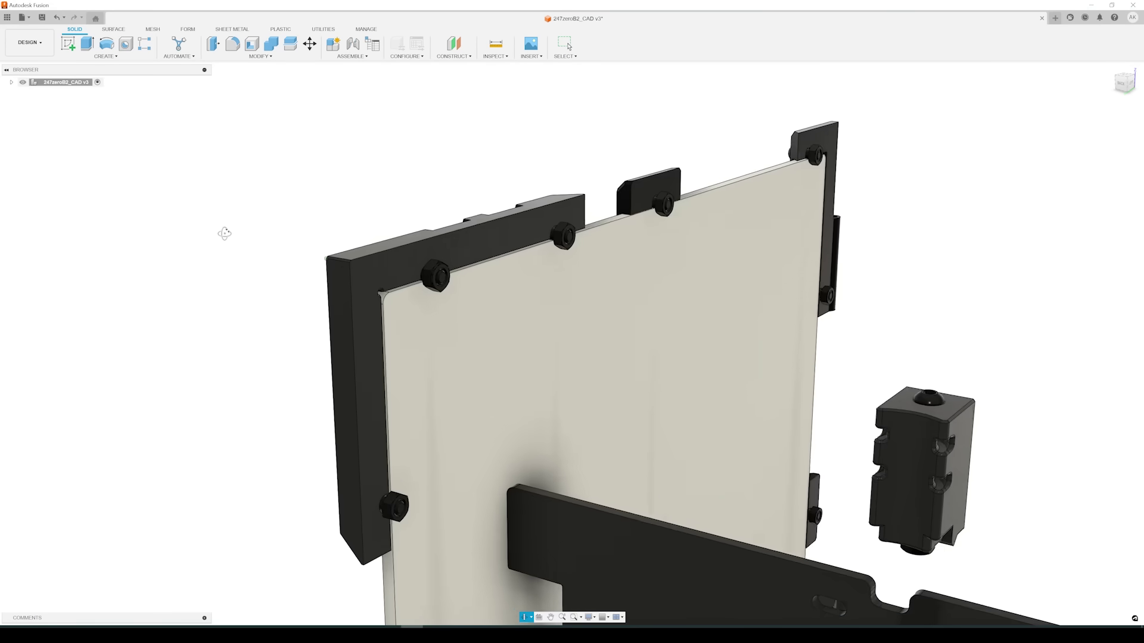
- Orbit around the side panel assembly and the printer's foot bracket
{"action": "mouse_move", "coordinate": [225, 233]}
{"action": "left_mouse_down"}
{"action": "mouse_move", "coordinate": [248, 234]}
{"action": "mouse_move", "coordinate": [224, 234]}
{"action": "left_mouse_up"}
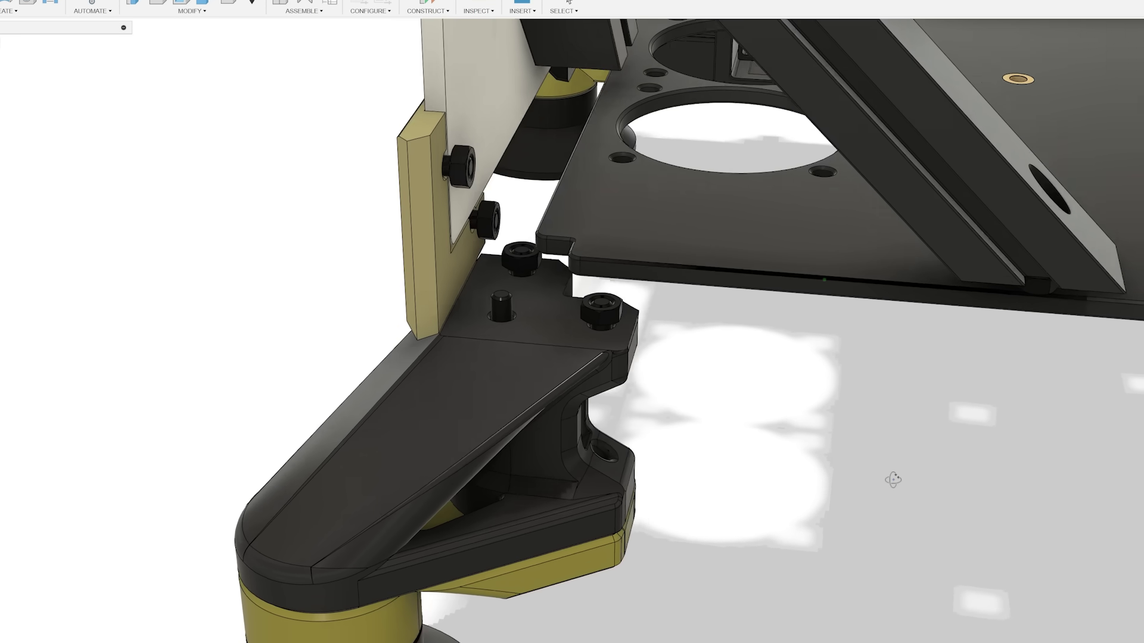
{"action": "left_click_drag", "start_coordinate": [893, 480], "coordinate": [871, 463]}
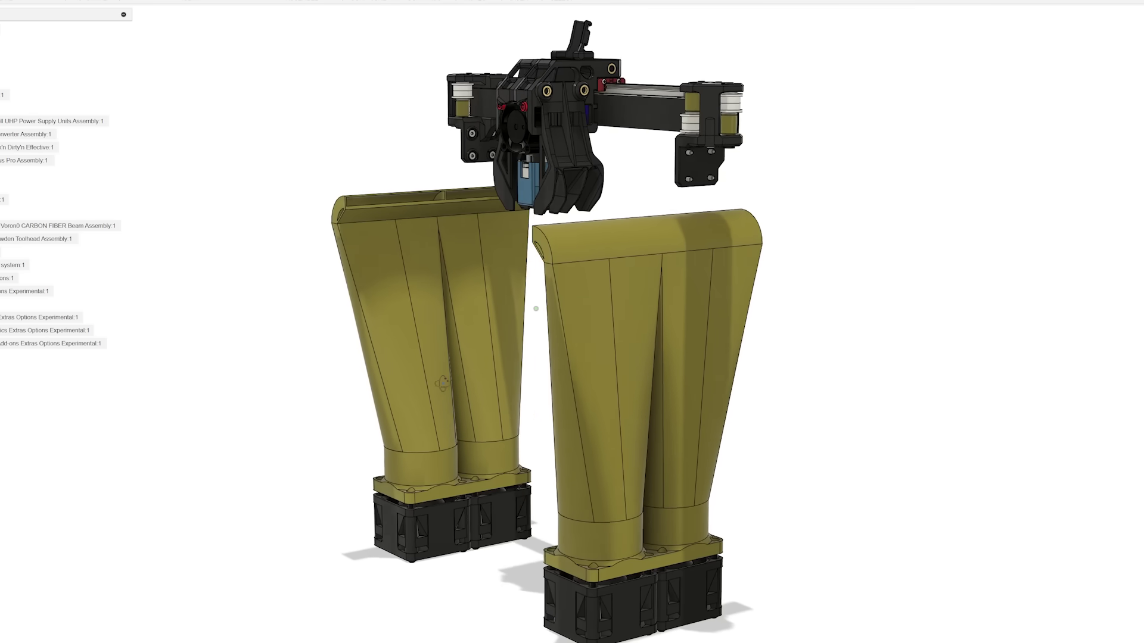
- Rotate the view around the cooling ducts and toolhead gantry
{"action": "left_click_drag", "start_coordinate": [470, 385], "coordinate": [531, 387]}
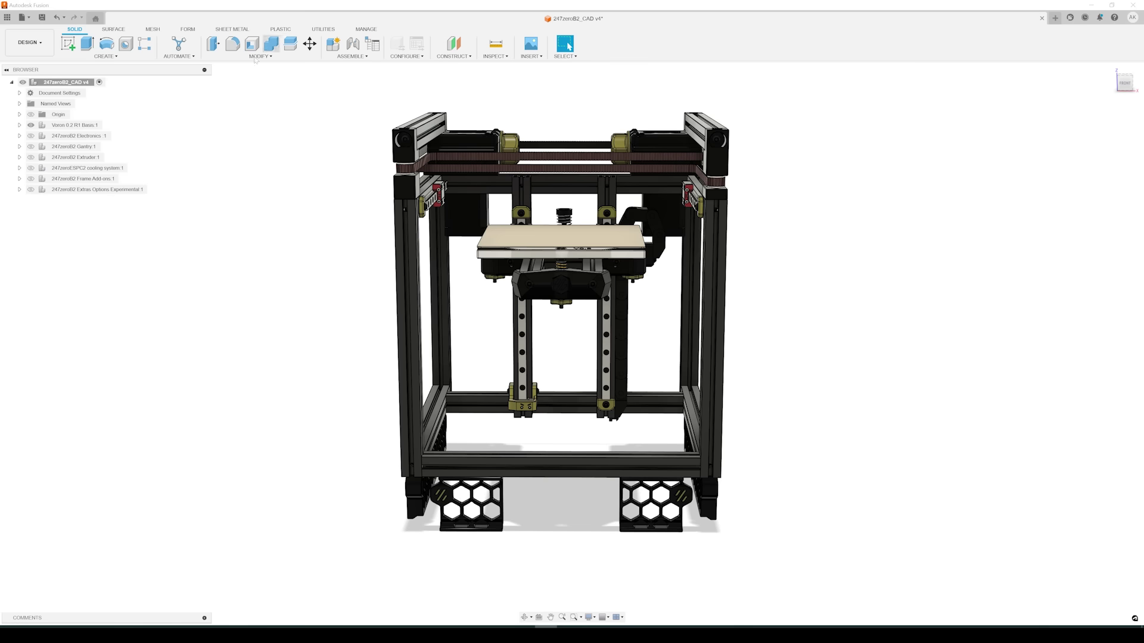
- Show Electronics, Frame Add-ons enclosure panels and feet, and Extras Options Experimental again
{"action": "left_click", "coordinate": [31, 136]}
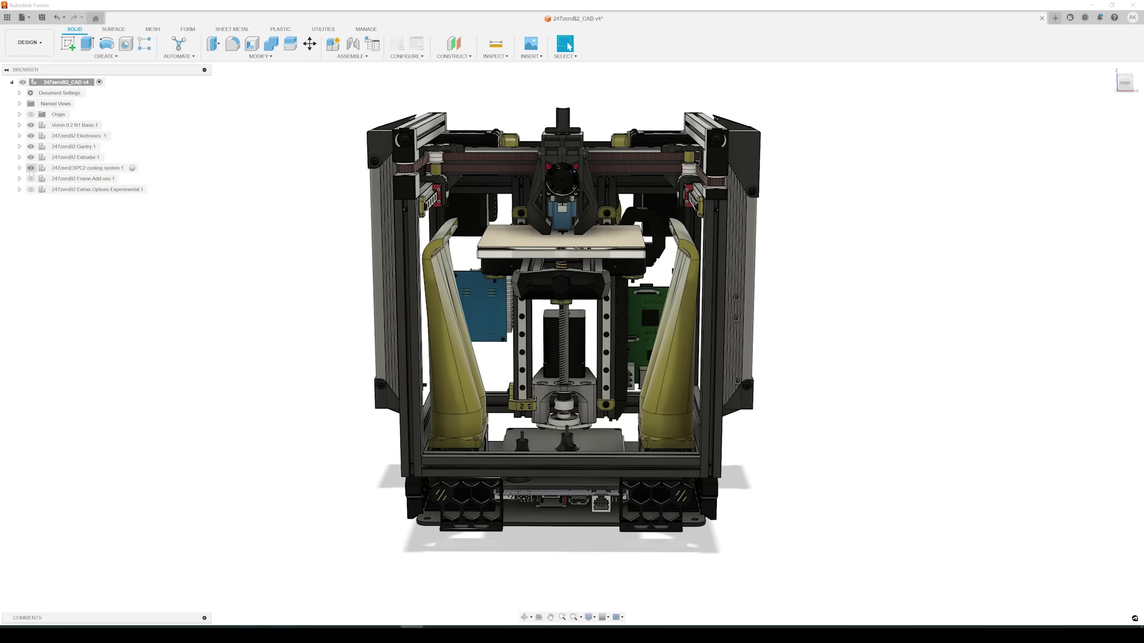
{"action": "left_click", "coordinate": [31, 179]}
{"action": "left_click", "coordinate": [31, 179]}
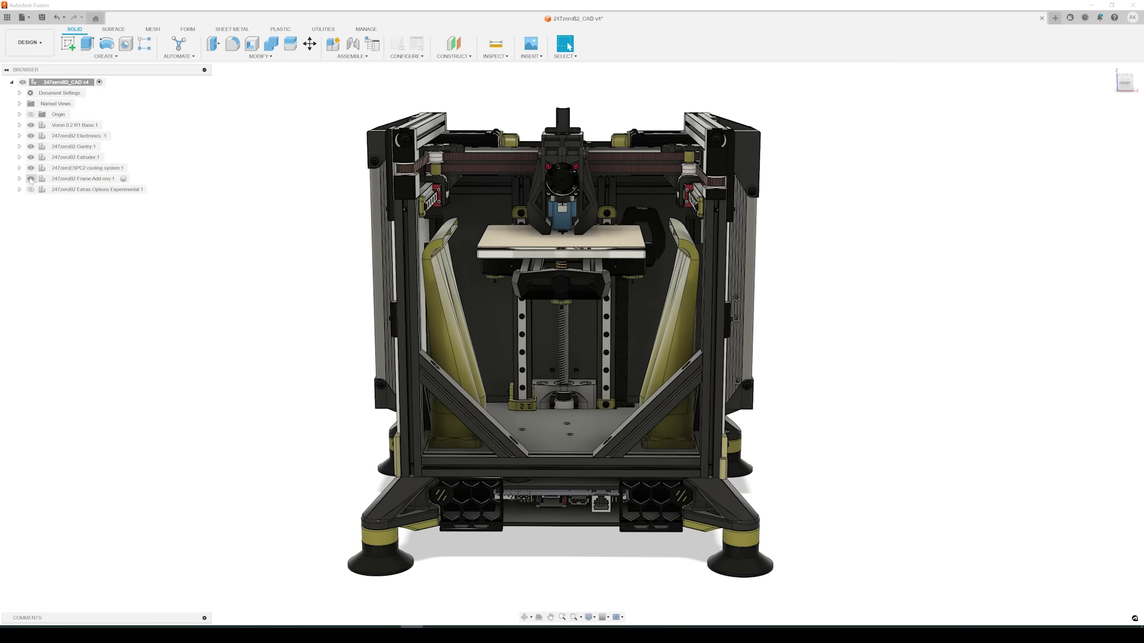
{"action": "left_click", "coordinate": [30, 189]}
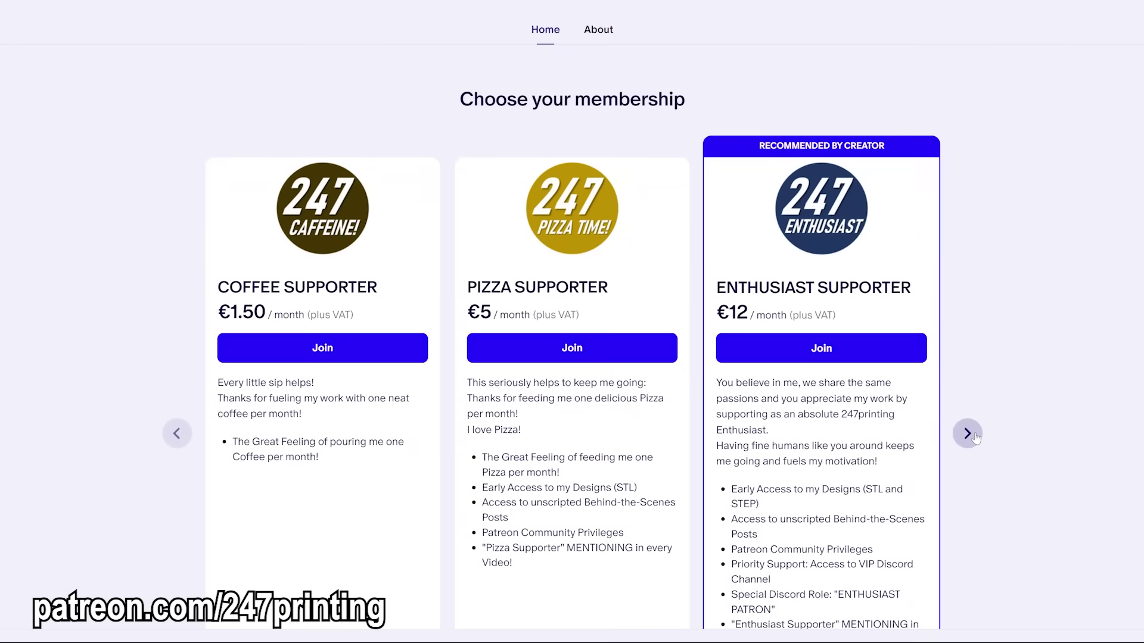
- Advance the Patreon tier carousel to Gold and then the €99 Platinum Supporter tier
{"action": "left_click", "coordinate": [967, 433]}
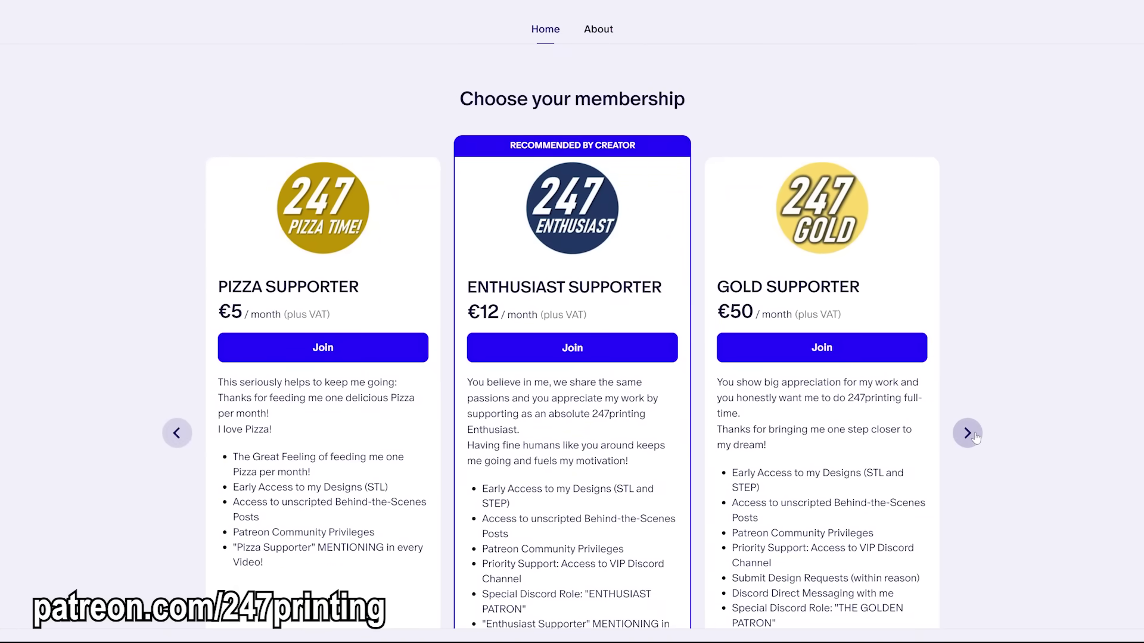
{"action": "left_click", "coordinate": [967, 432]}
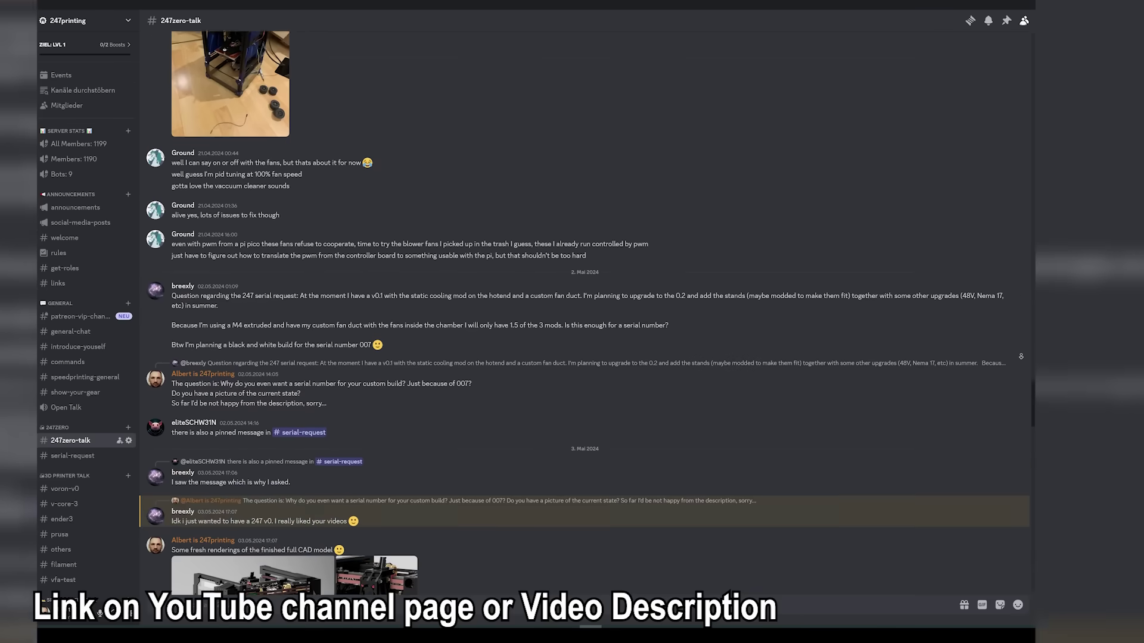
{"action": "scroll", "coordinate": [581, 357], "scroll_direction": "down", "scroll_amount": 5}
{"action": "scroll", "coordinate": [581, 358], "scroll_direction": "down", "scroll_amount": 3}
{"action": "scroll", "coordinate": [582, 358], "scroll_direction": "down", "scroll_amount": 2}
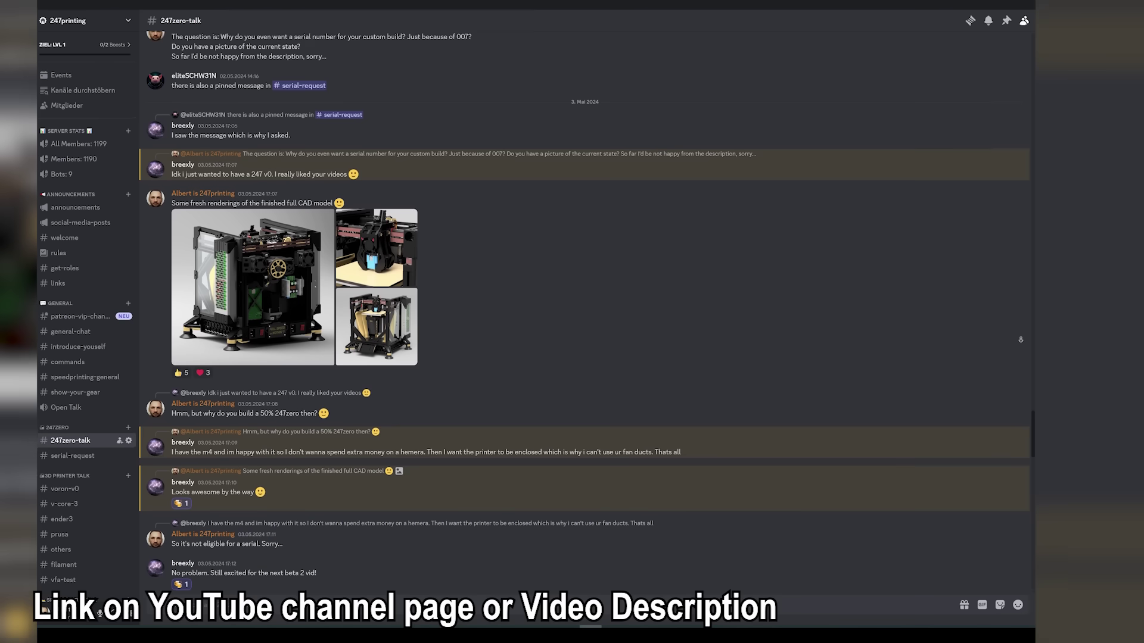
{"action": "scroll", "coordinate": [582, 358], "scroll_direction": "down", "scroll_amount": 1}
{"action": "scroll", "coordinate": [581, 358], "scroll_direction": "down", "scroll_amount": 2}
{"action": "scroll", "coordinate": [581, 358], "scroll_direction": "down", "scroll_amount": 3}
{"action": "scroll", "coordinate": [581, 358], "scroll_direction": "down", "scroll_amount": 3}
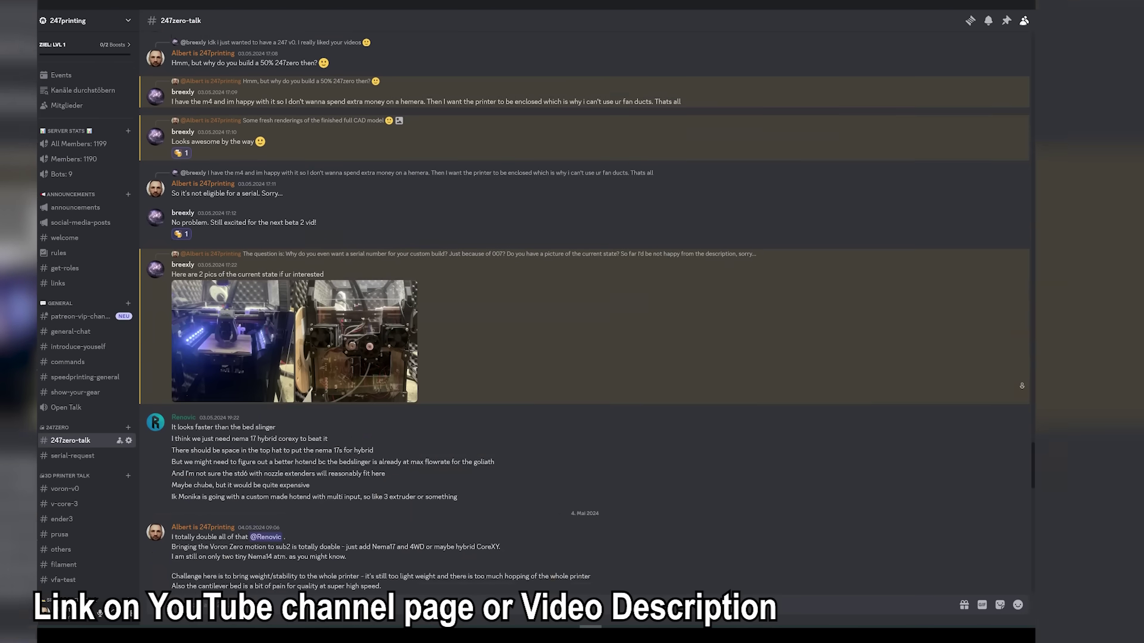